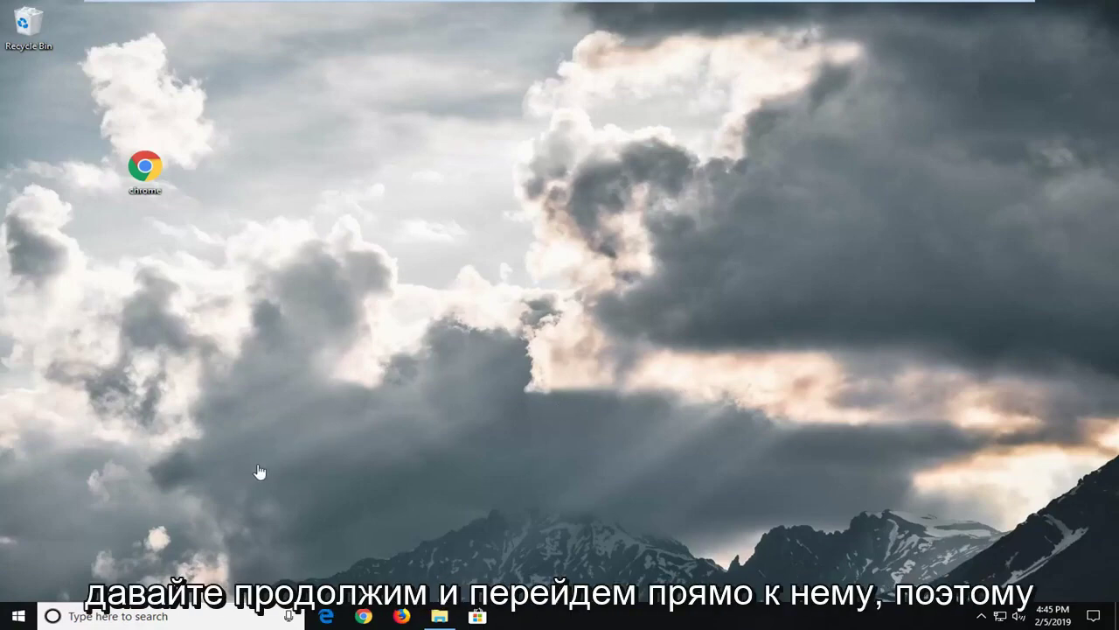
Search 'services' from the Start menu and launch the Services console.
{"action": "left_click", "coordinate": [18, 615]}
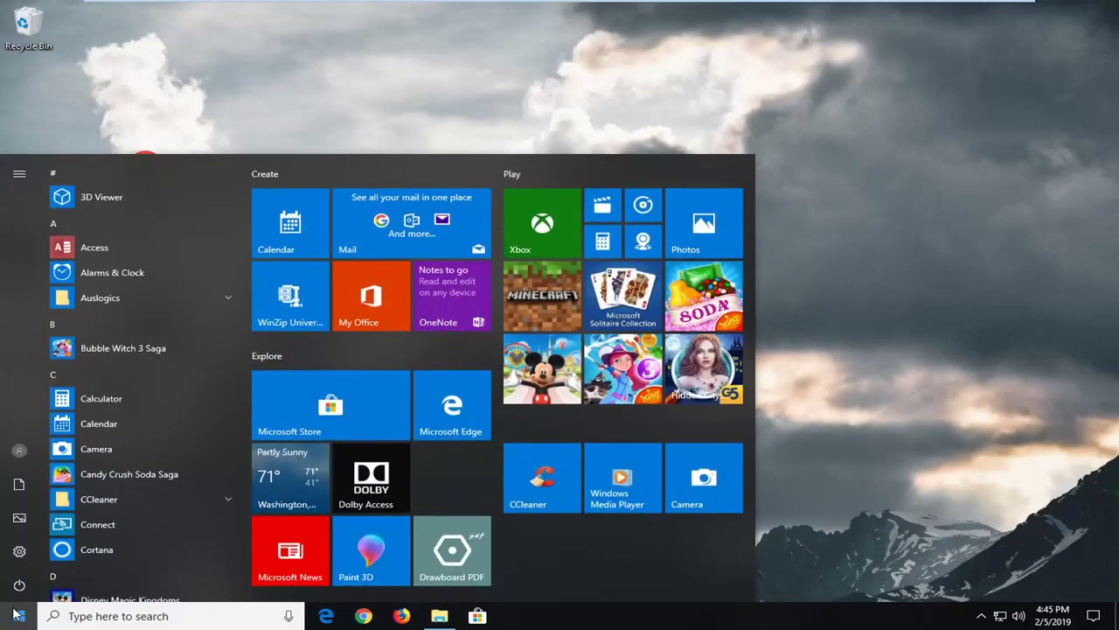
{"action": "type", "text": "services"}
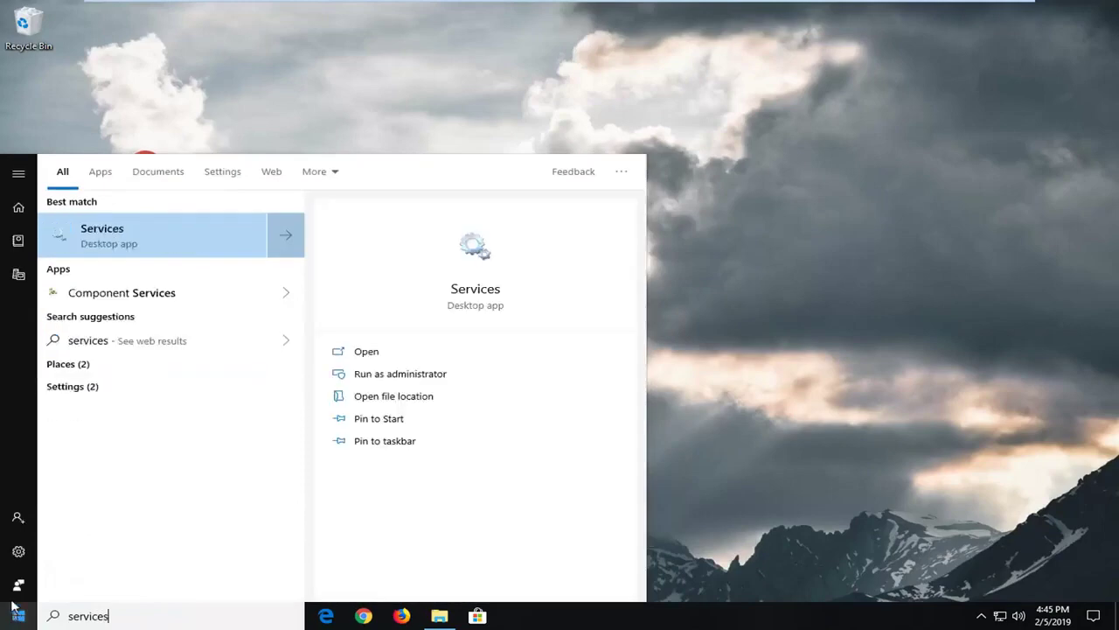
{"action": "left_click", "coordinate": [123, 243]}
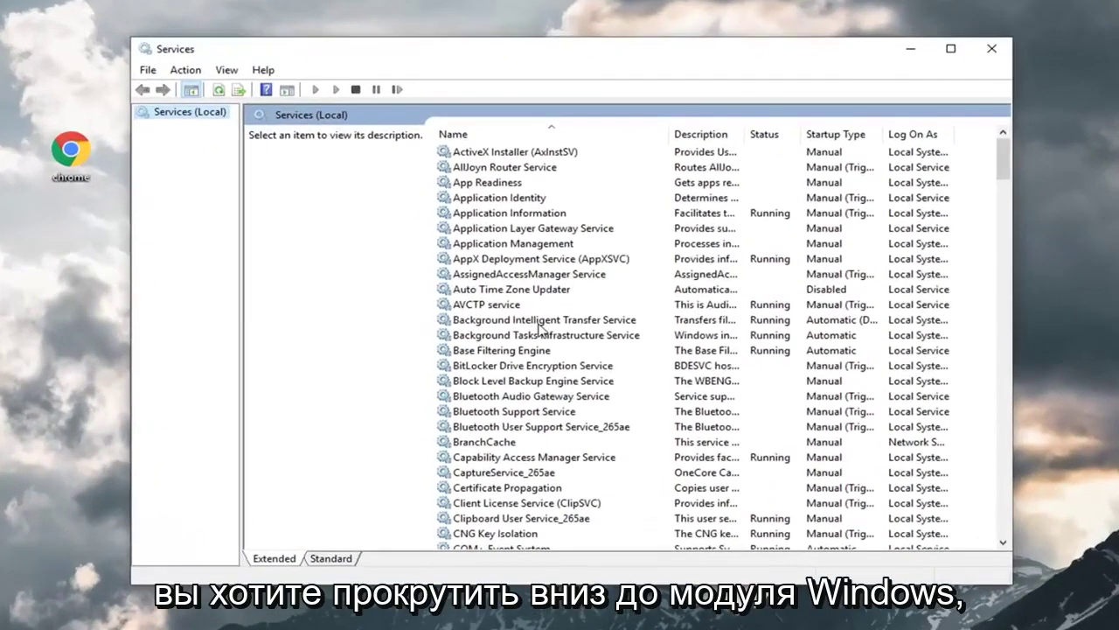
Scroll down the services list and select Windows Modules Installer.
{"action": "left_click", "coordinate": [539, 320]}
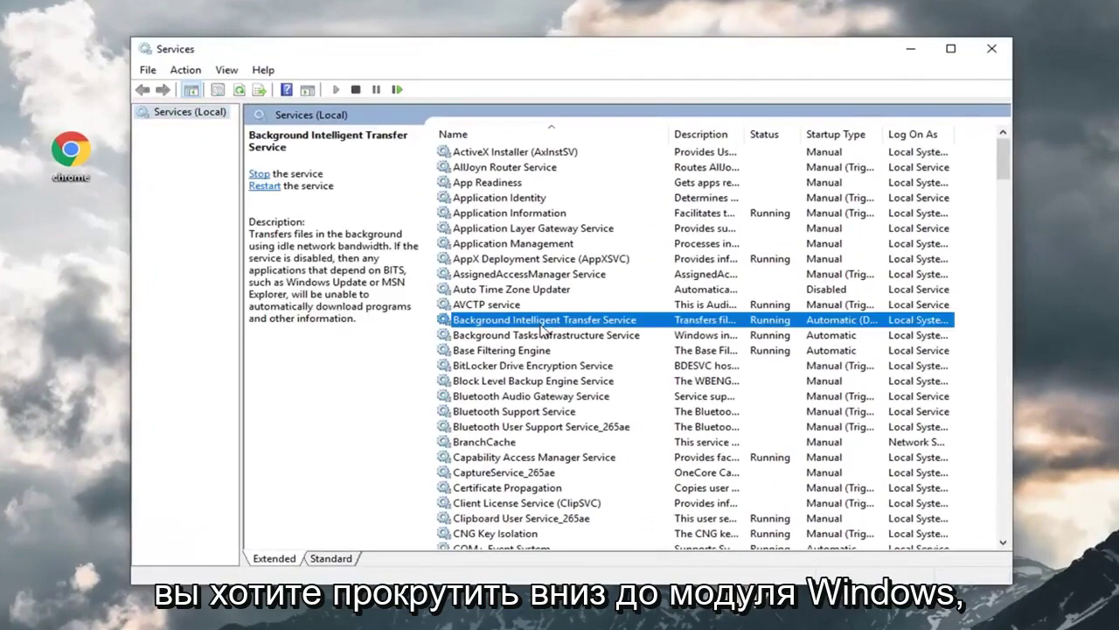
{"action": "scroll", "coordinate": [539, 333], "scroll_direction": "down", "scroll_amount": 20}
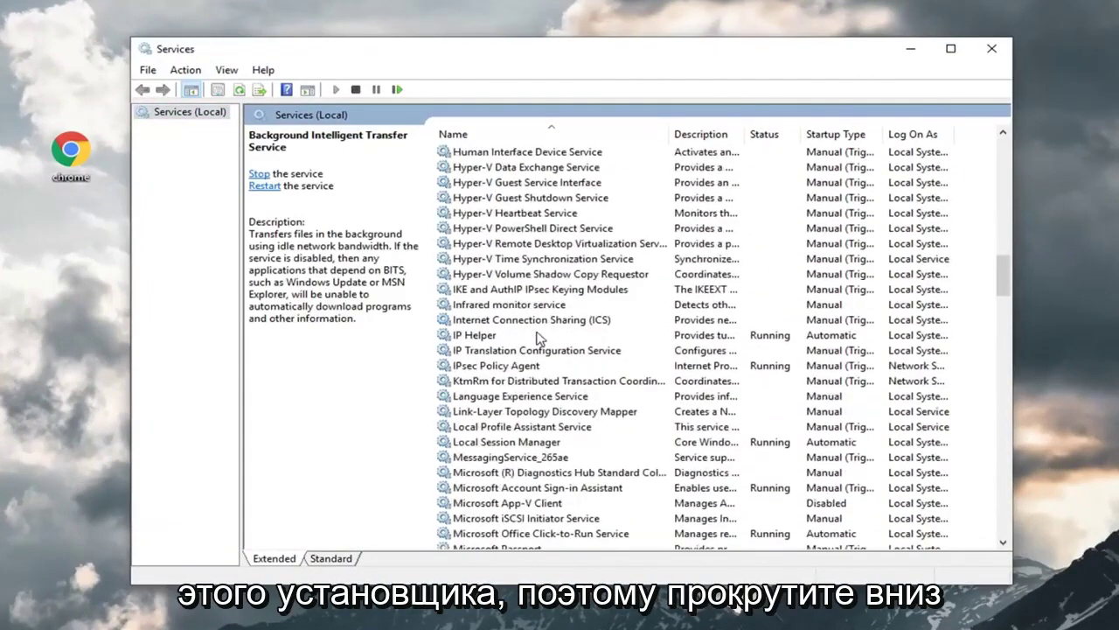
{"action": "scroll", "coordinate": [540, 339], "scroll_direction": "down", "scroll_amount": 20}
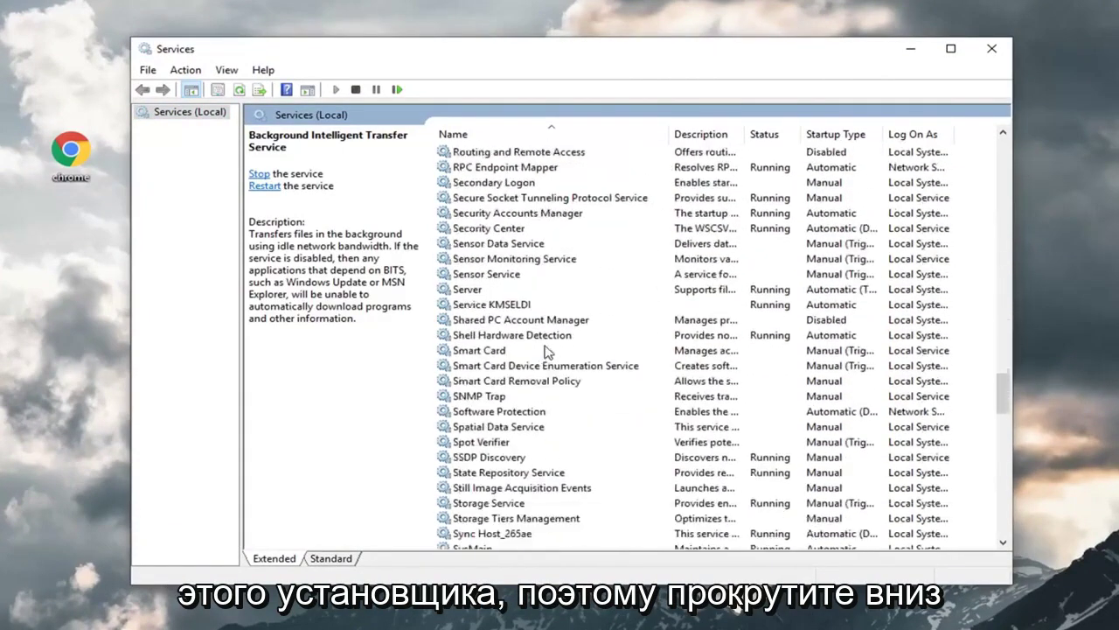
{"action": "scroll", "coordinate": [545, 350], "scroll_direction": "down", "scroll_amount": 19}
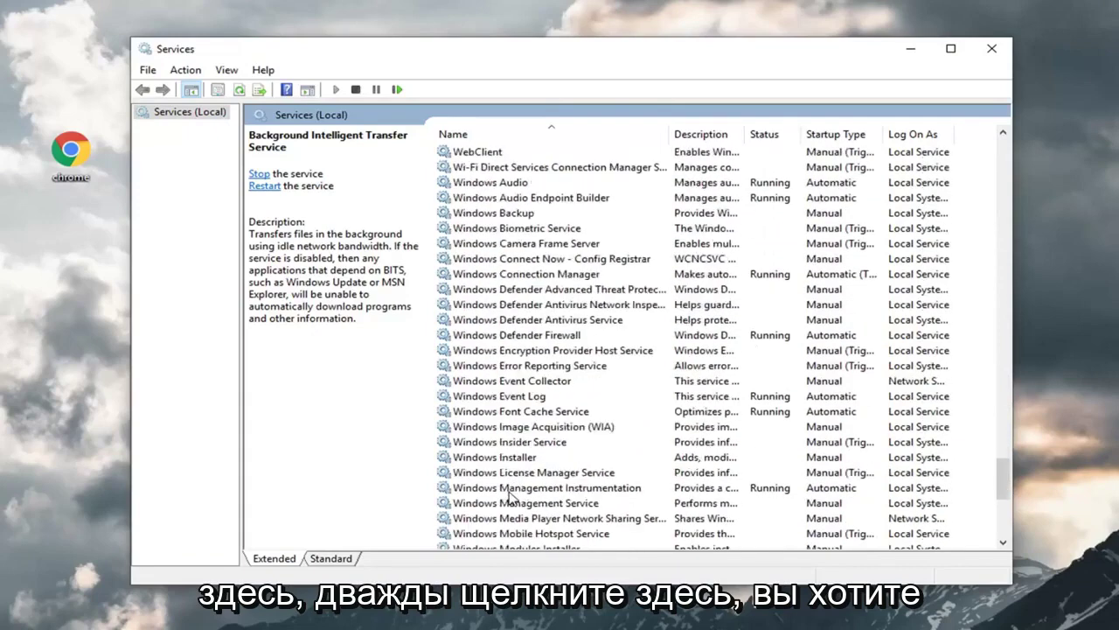
{"action": "scroll", "coordinate": [511, 503], "scroll_direction": "down", "scroll_amount": 1}
{"action": "left_click", "coordinate": [509, 506]}
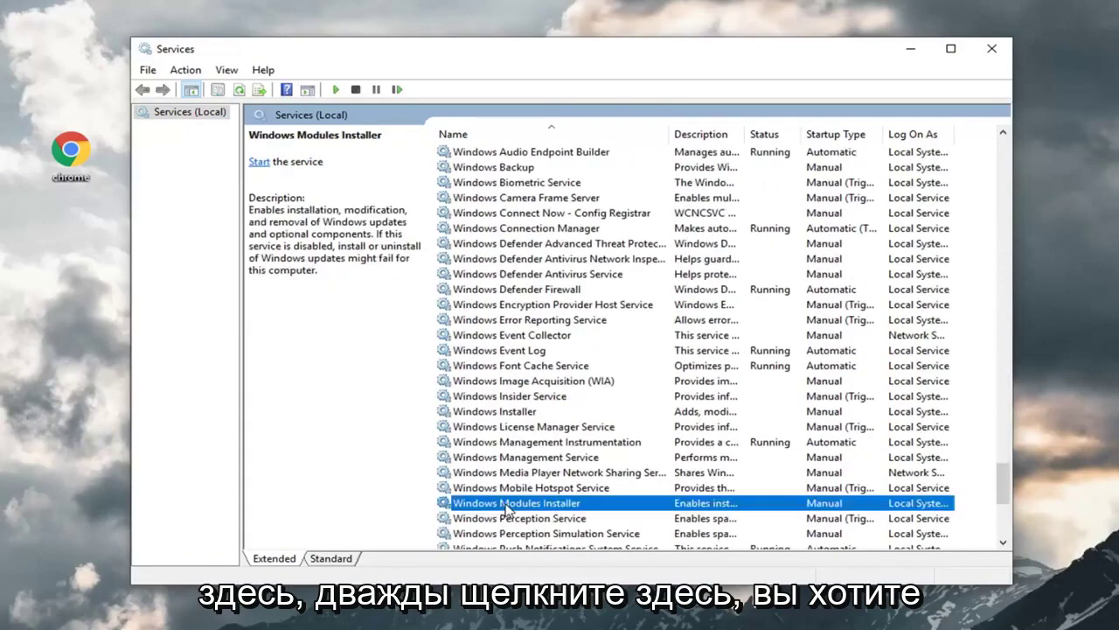
Set Windows Modules Installer's startup type to Automatic, start the service, and apply with OK.
{"action": "double_click", "coordinate": [509, 505]}
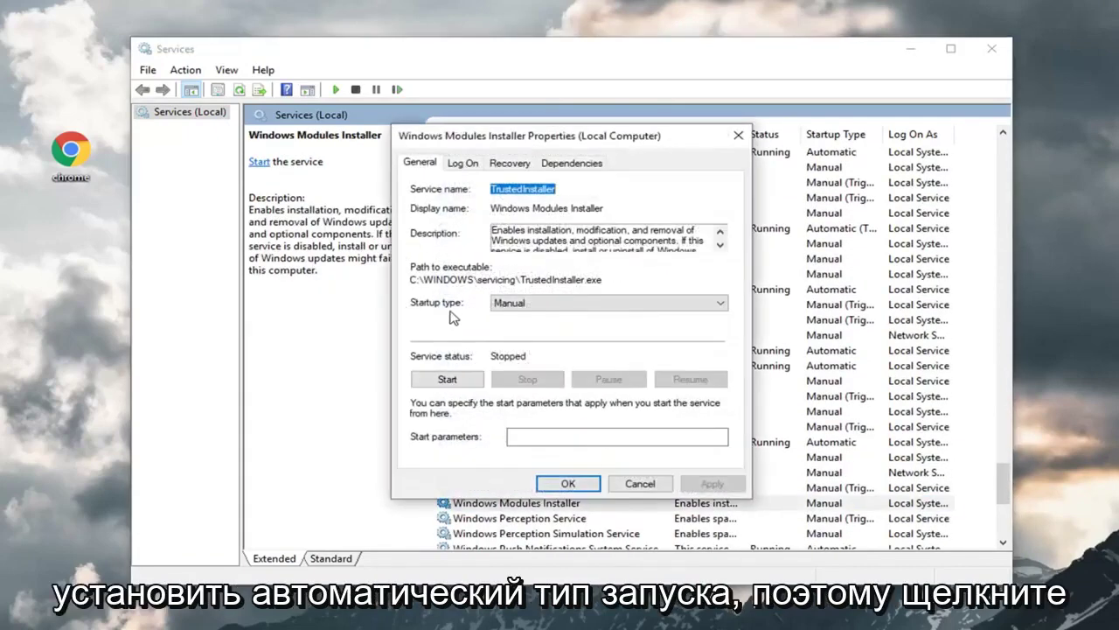
{"action": "left_click", "coordinate": [524, 302]}
{"action": "left_click", "coordinate": [533, 307]}
{"action": "left_click", "coordinate": [726, 305]}
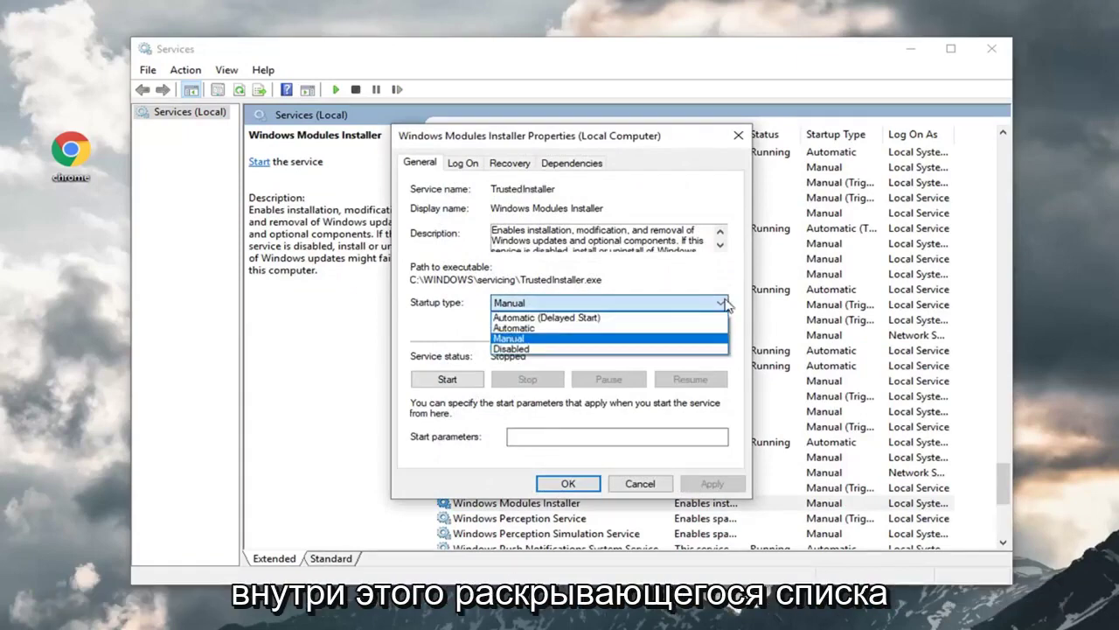
{"action": "left_click", "coordinate": [524, 328]}
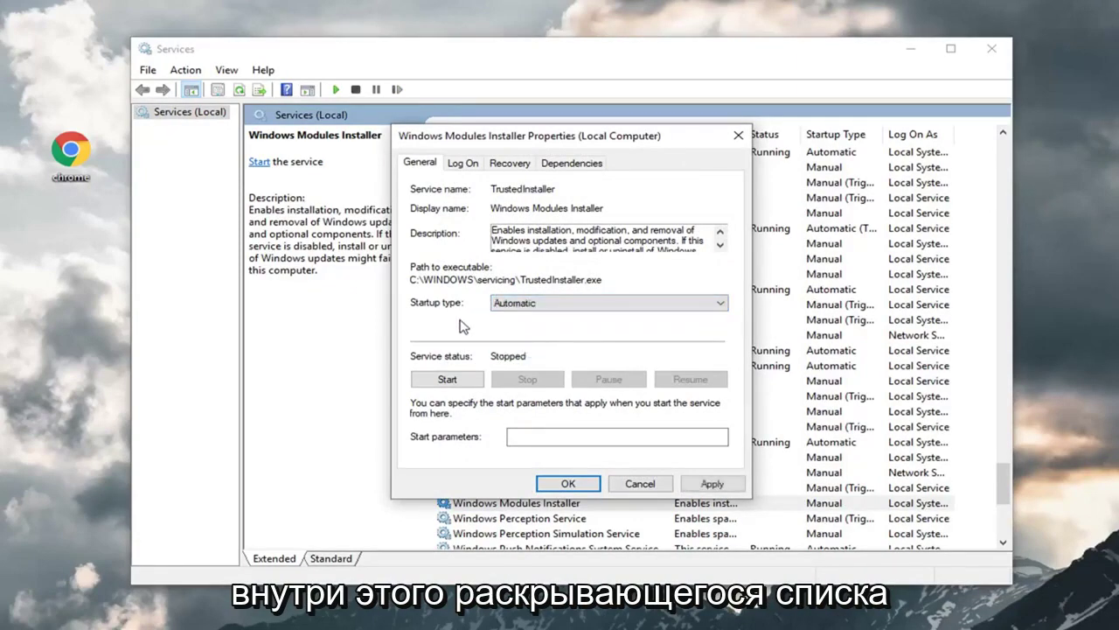
{"action": "left_click", "coordinate": [435, 382]}
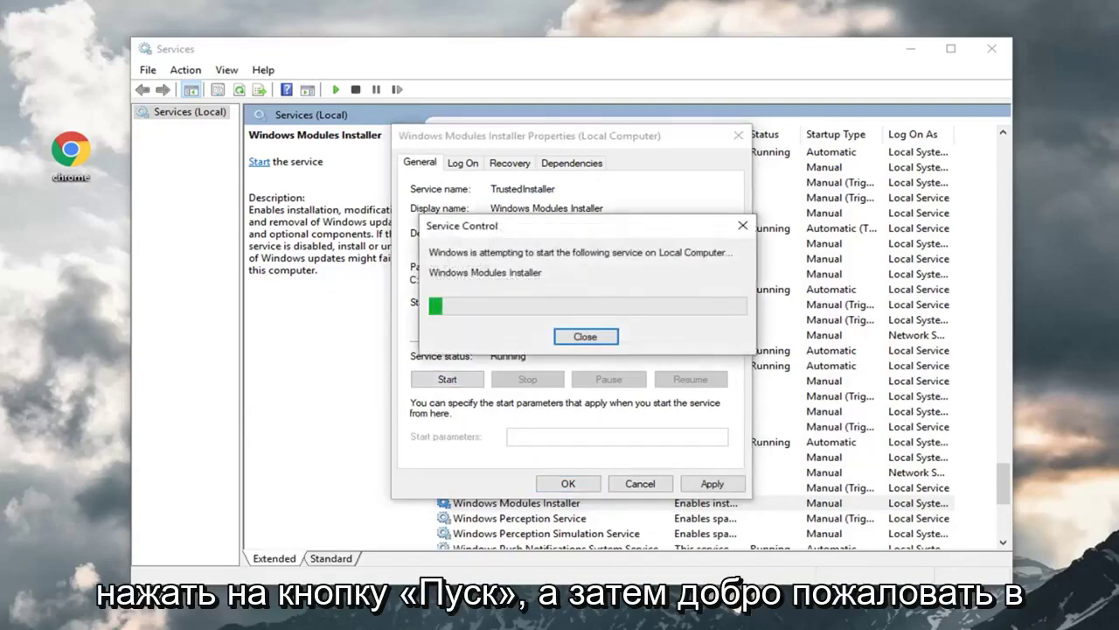
{"action": "left_click", "coordinate": [711, 482]}
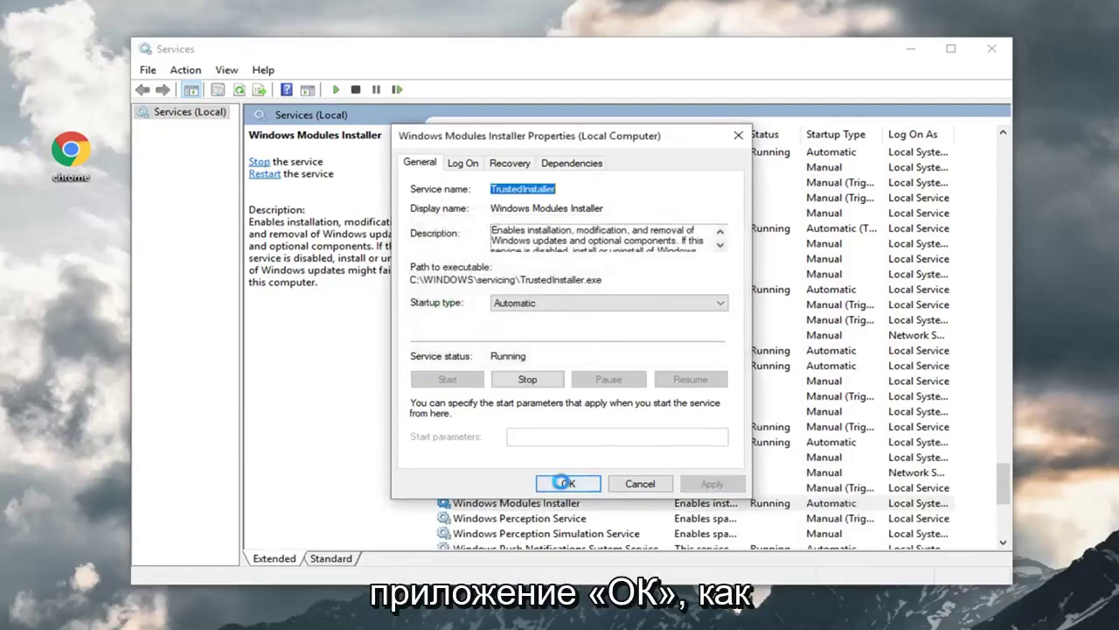
{"action": "left_click", "coordinate": [564, 483]}
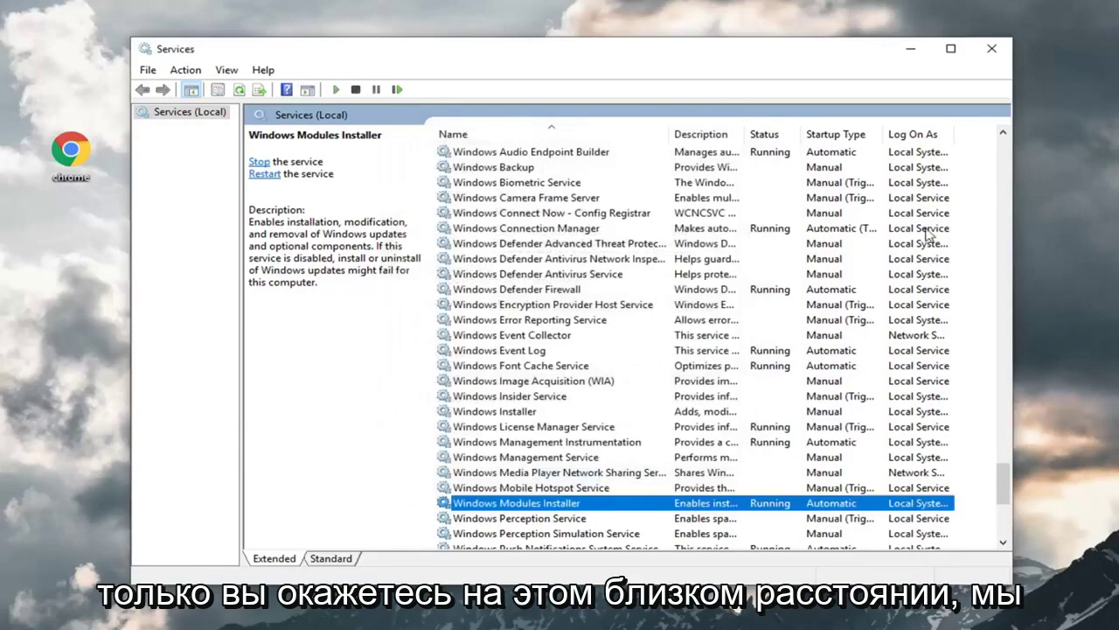
Close Services, then run Command Prompt as administrator from a Start search for 'cmd', approving UAC.
{"action": "left_click", "coordinate": [991, 48]}
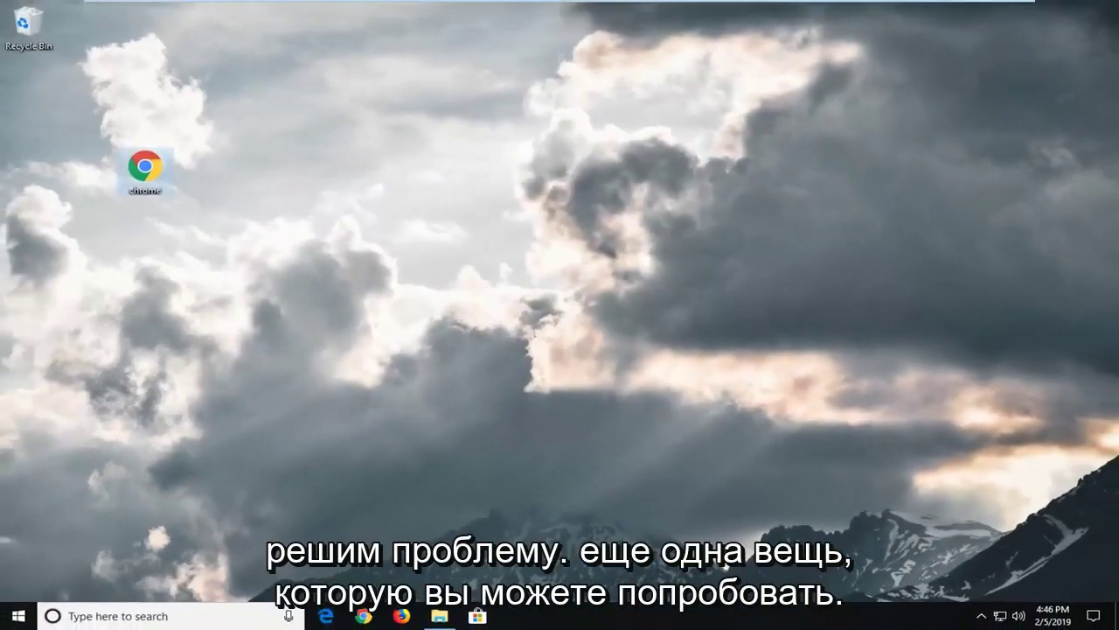
{"action": "left_click", "coordinate": [20, 615]}
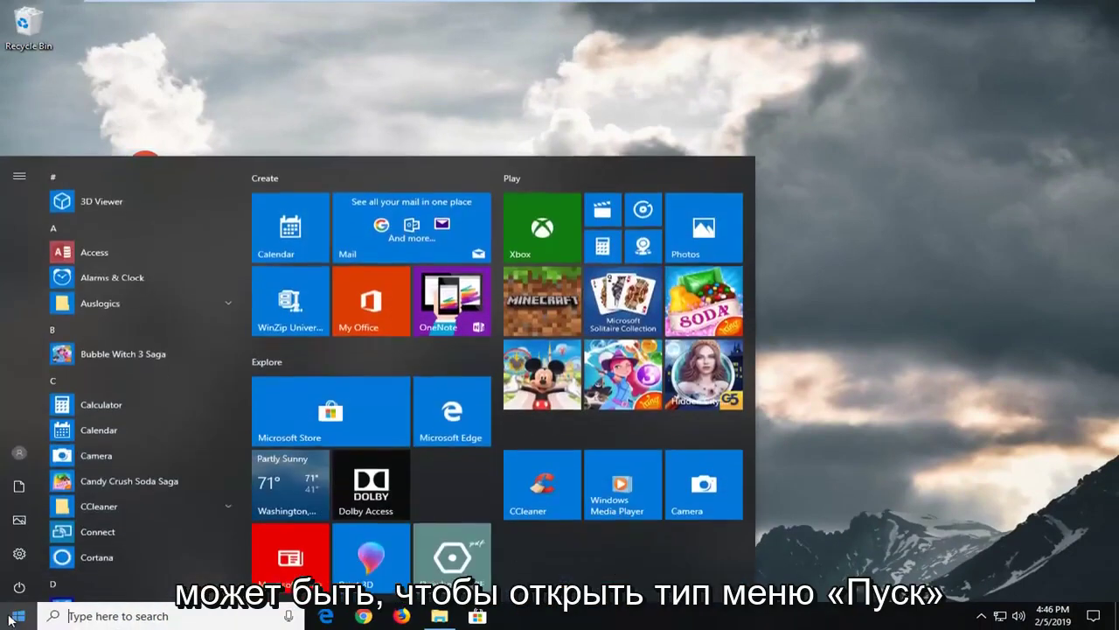
{"action": "type", "text": "cmd"}
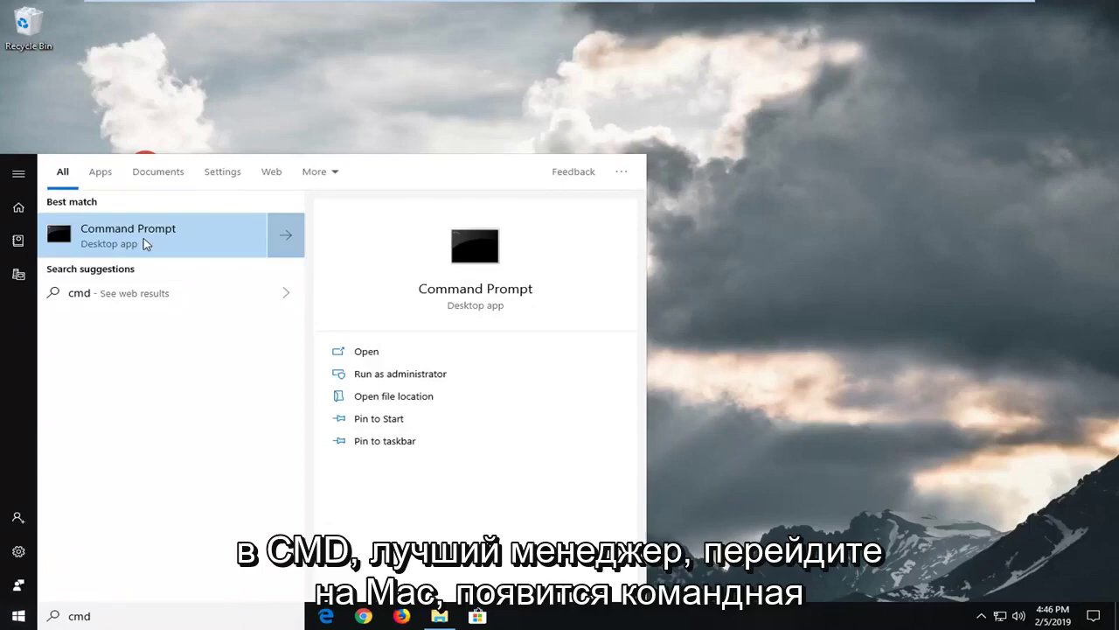
{"action": "right_click", "coordinate": [143, 240]}
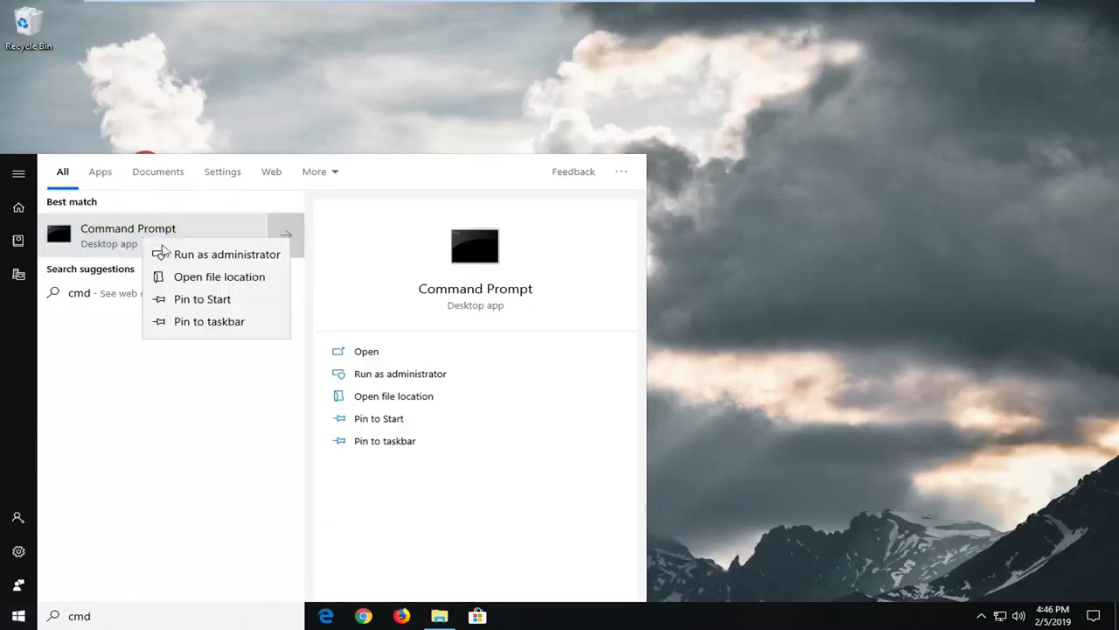
{"action": "left_click", "coordinate": [182, 257]}
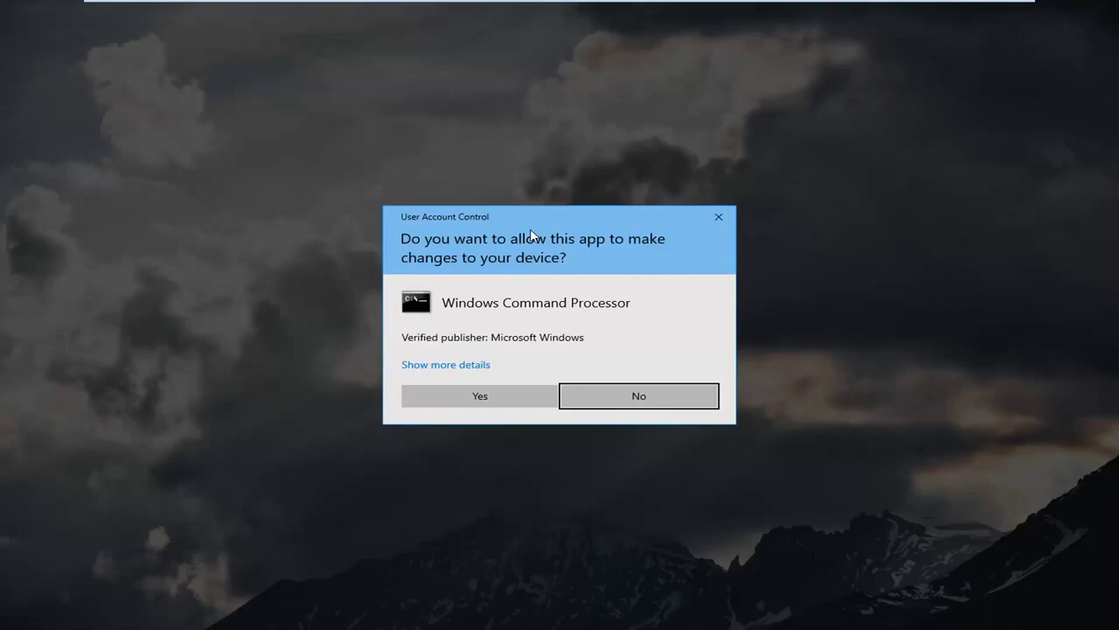
{"action": "left_click", "coordinate": [489, 398]}
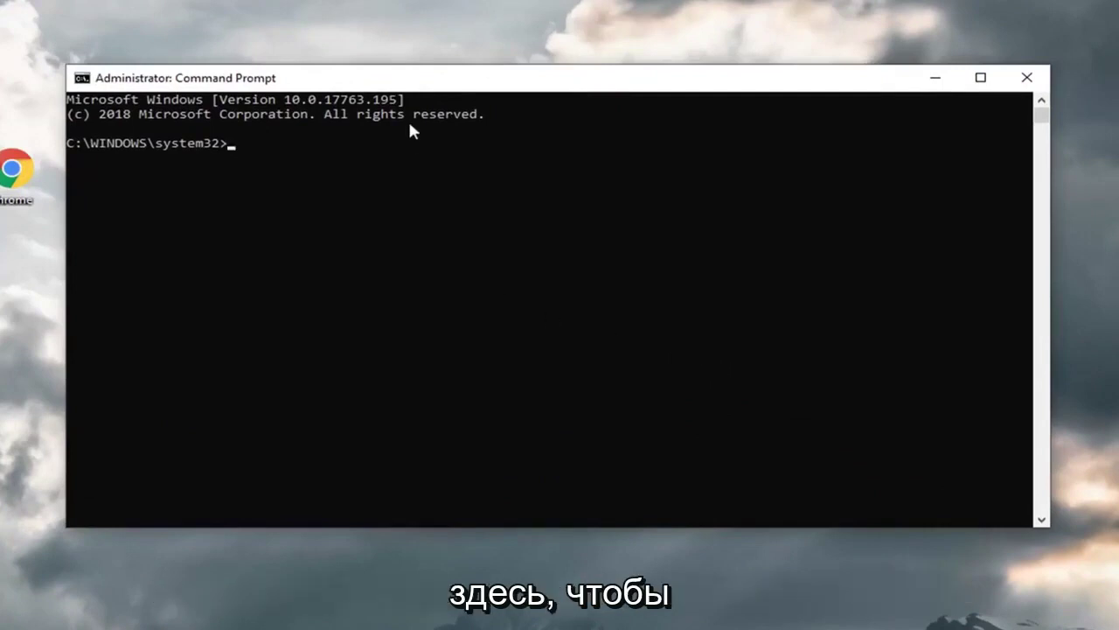
Enter the system file check command 'sfc /scannow' at the C:\WINDOWS\system32 prompt.
{"action": "type", "text": "sfc "}
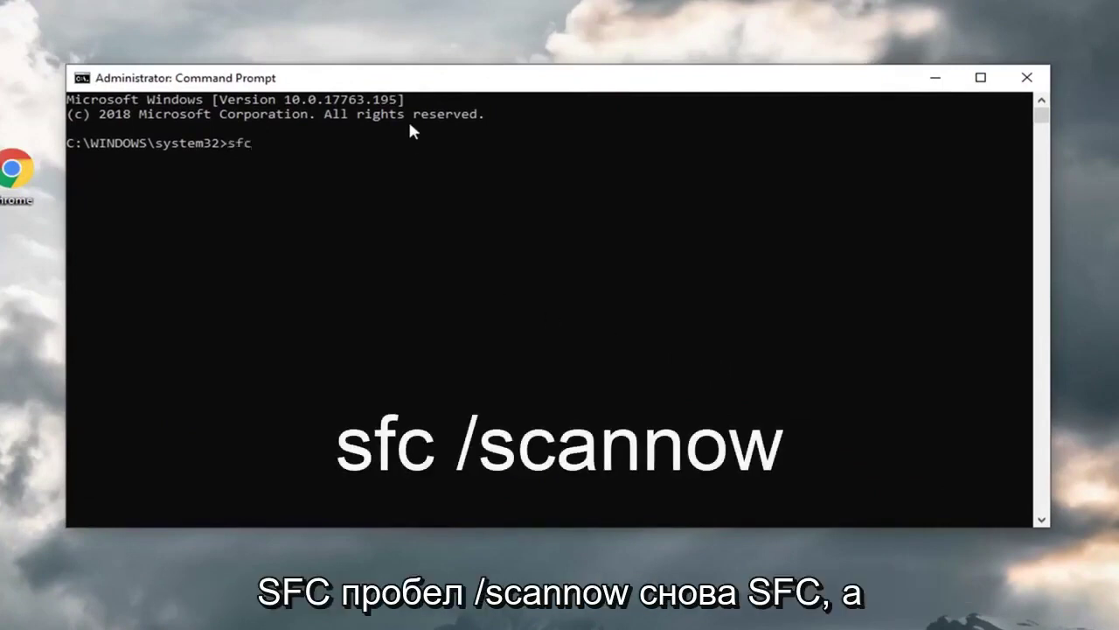
{"action": "type", "text": "/scannow"}
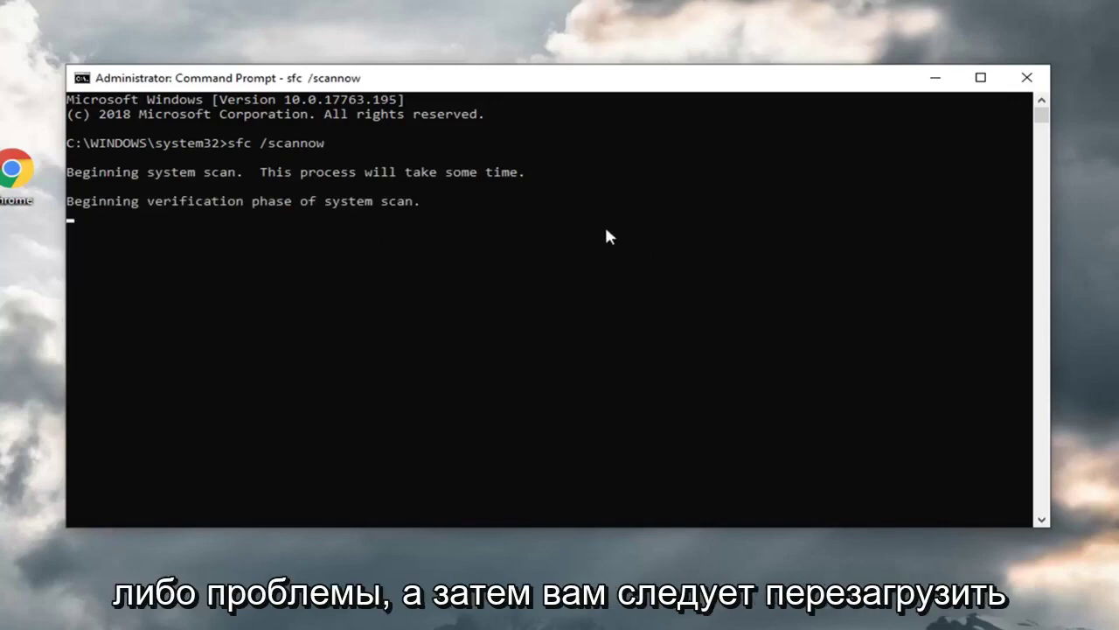
Minimize the scanning window and launch a second Command Prompt as administrator, approving UAC.
{"action": "left_click", "coordinate": [934, 79]}
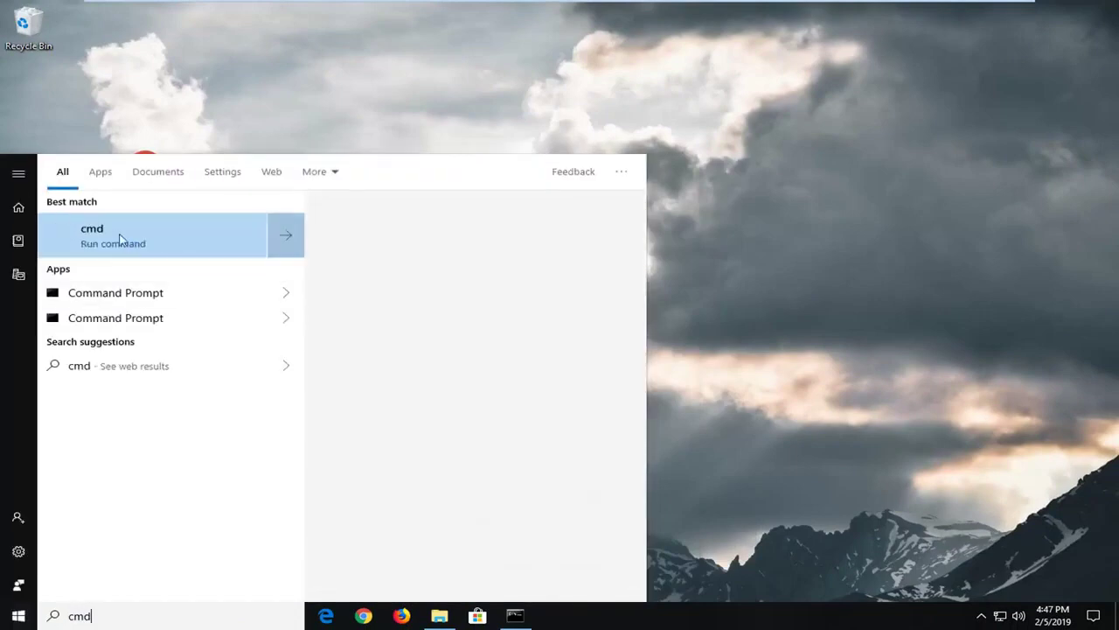
{"action": "right_click", "coordinate": [98, 242]}
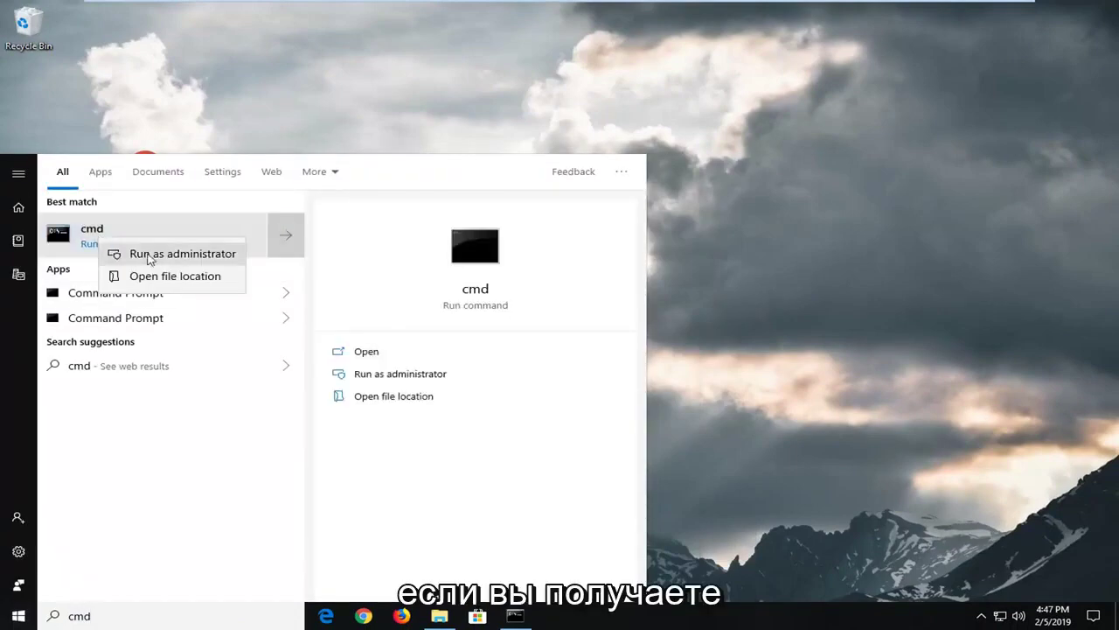
{"action": "left_click", "coordinate": [151, 257]}
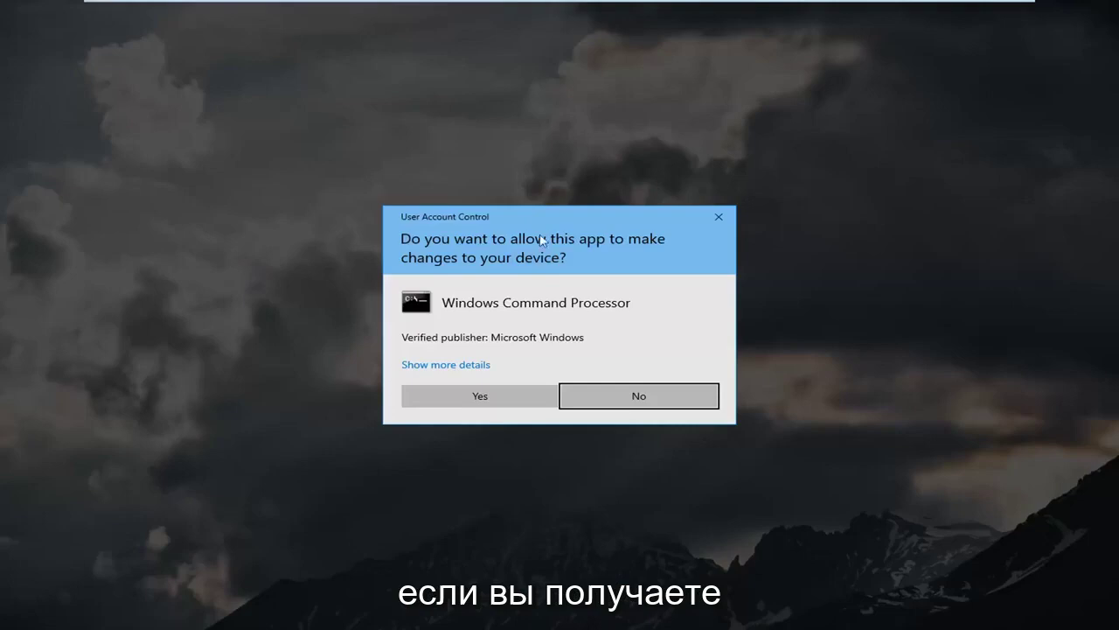
{"action": "left_click", "coordinate": [497, 395]}
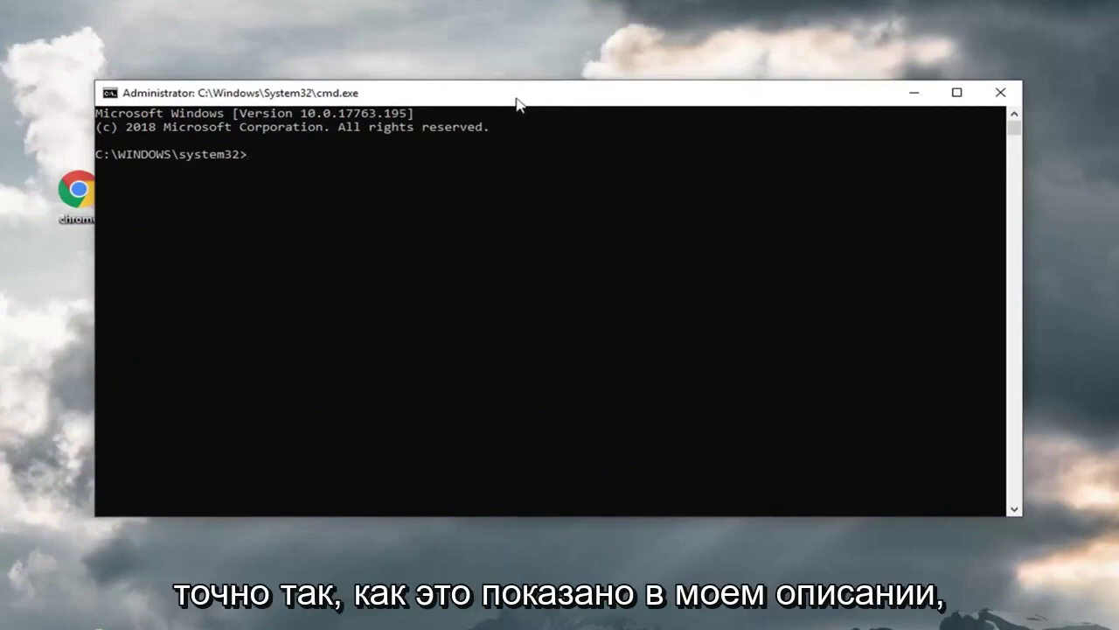
Paste 'DISM.exe /Online /Cleanup-image /Restorehealth' through the title-bar Edit menu and run it.
{"action": "right_click", "coordinate": [583, 97]}
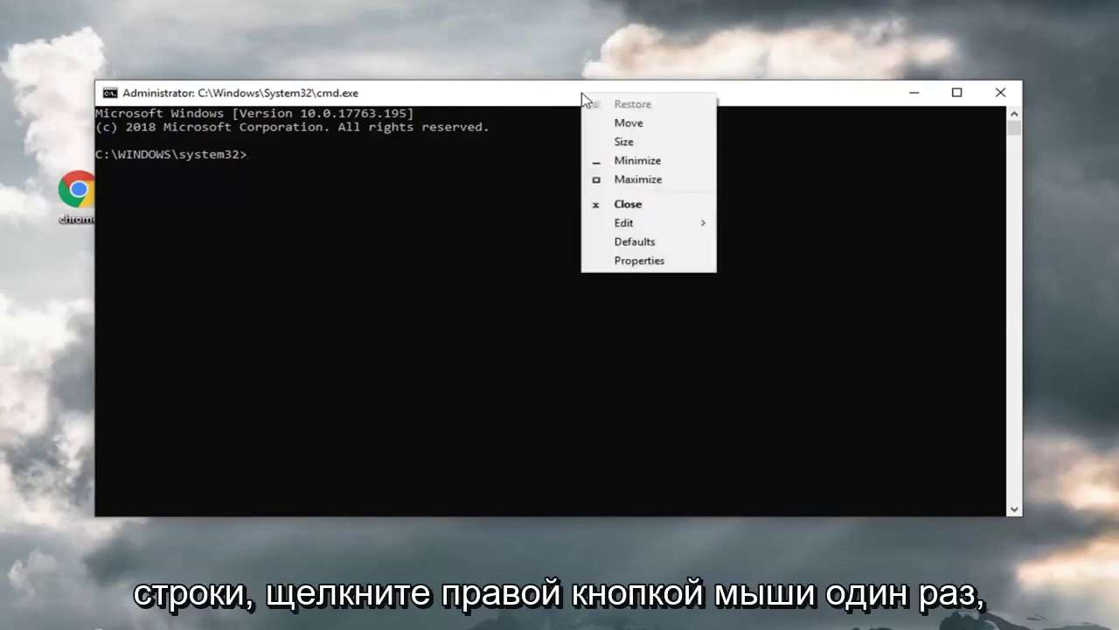
{"action": "left_click", "coordinate": [624, 222]}
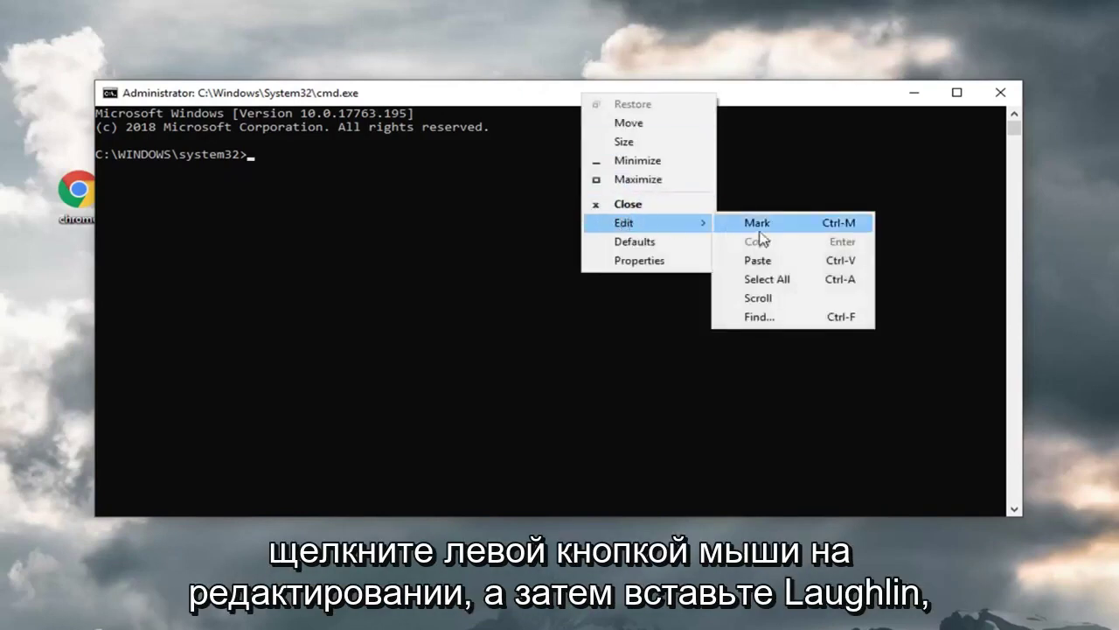
{"action": "left_click", "coordinate": [757, 261]}
{"action": "key", "text": "Return"}
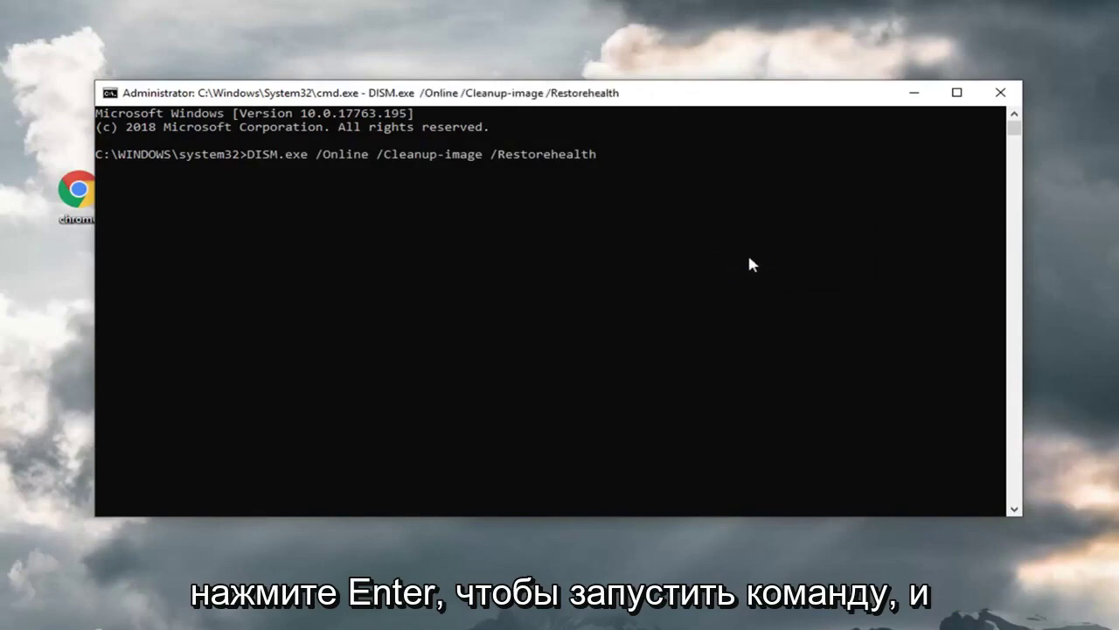